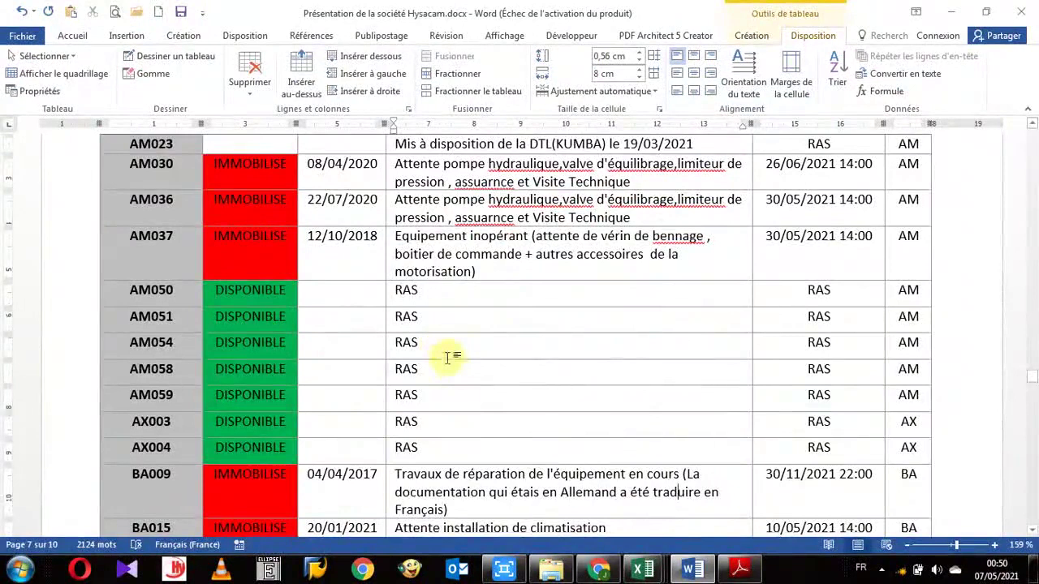
Step: Select the AM050–AM054 Observations cells and merge them with Fusionner, stacking three RAS lines
scroll(447, 357, "down", 1)
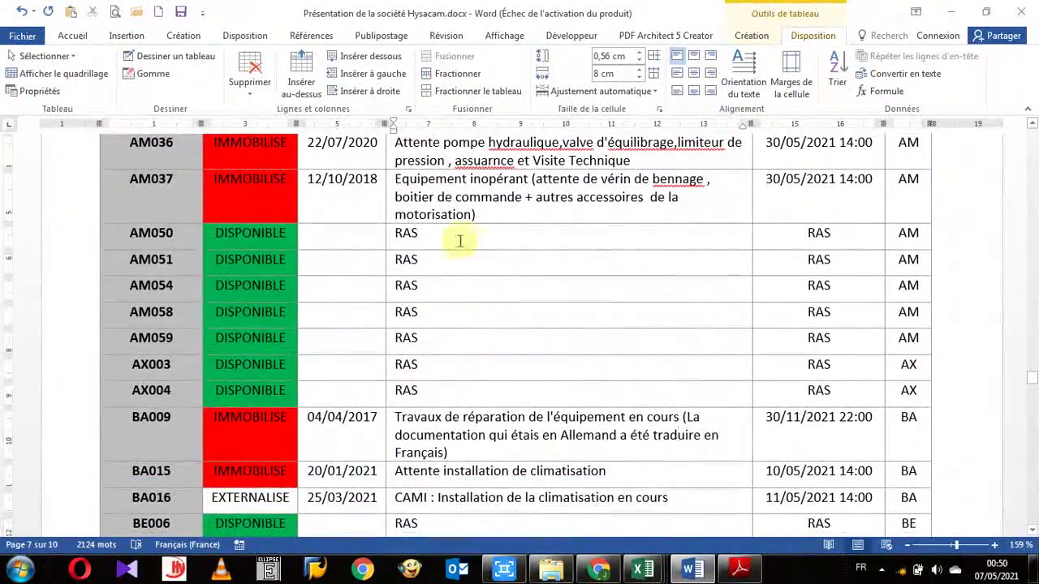
left_click_drag(459, 246, 457, 284)
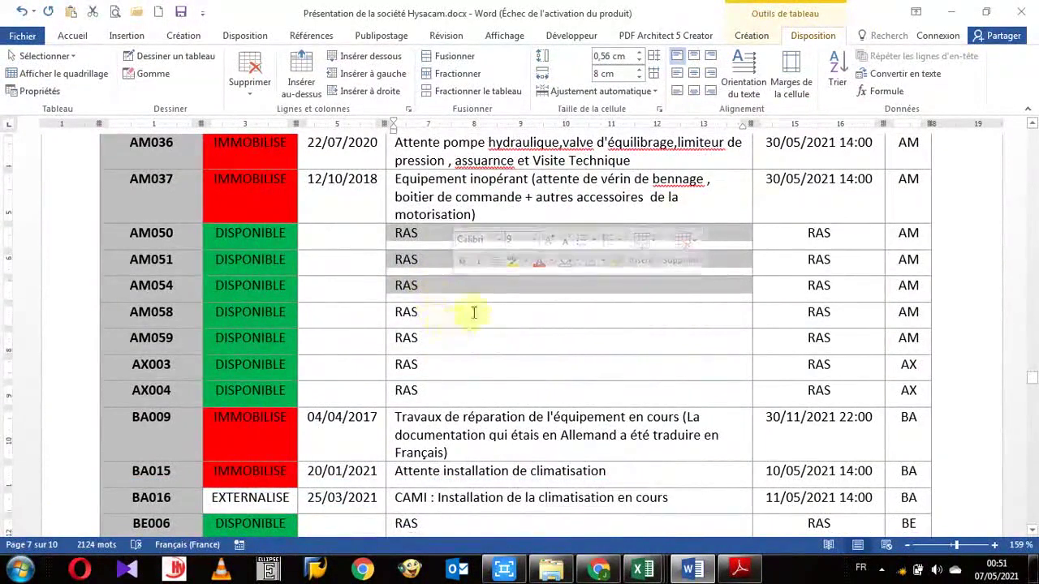
left_click(412, 287)
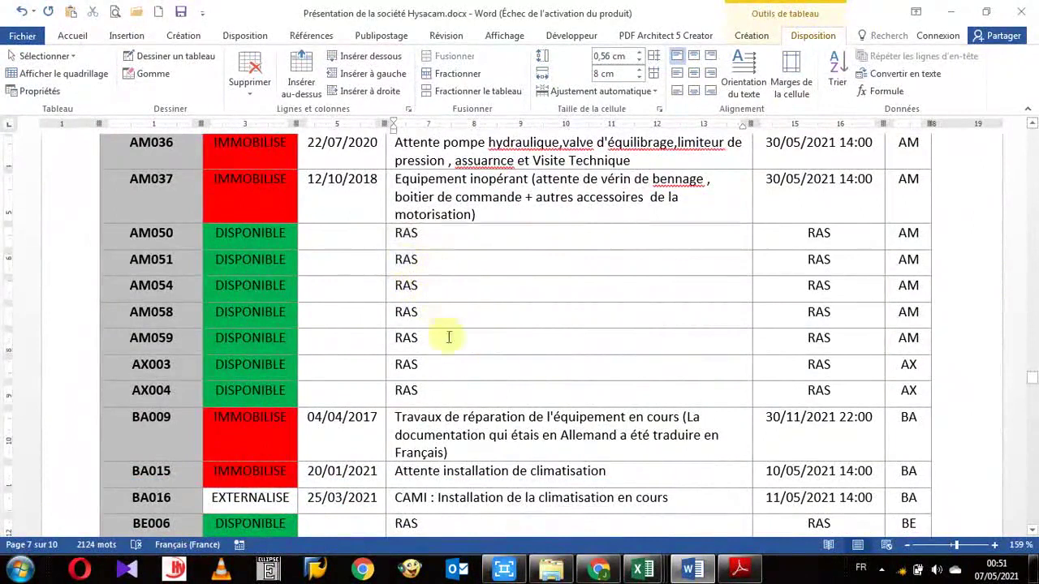
left_click_drag(429, 245, 444, 385)
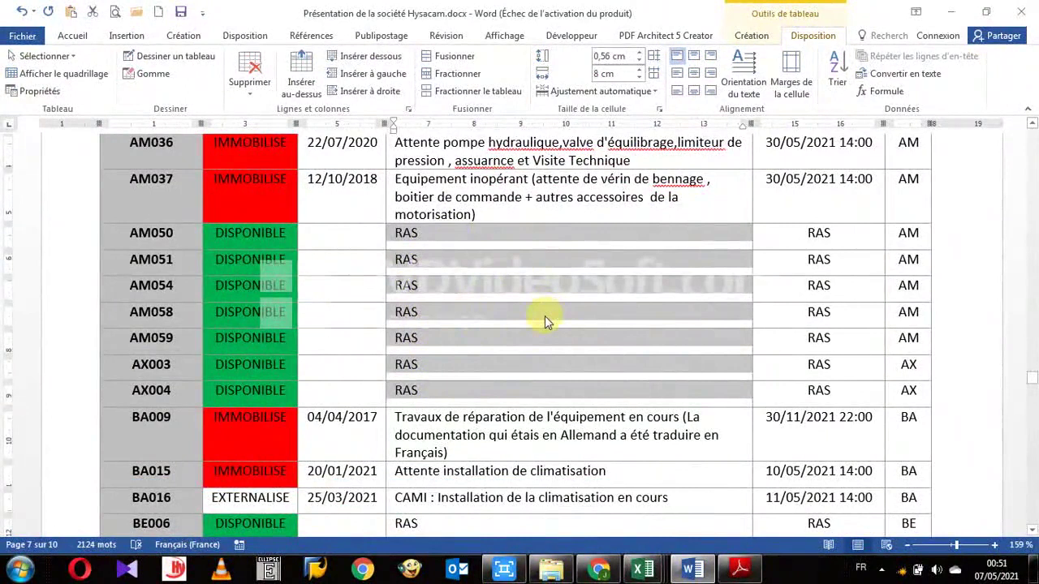
left_click(536, 307)
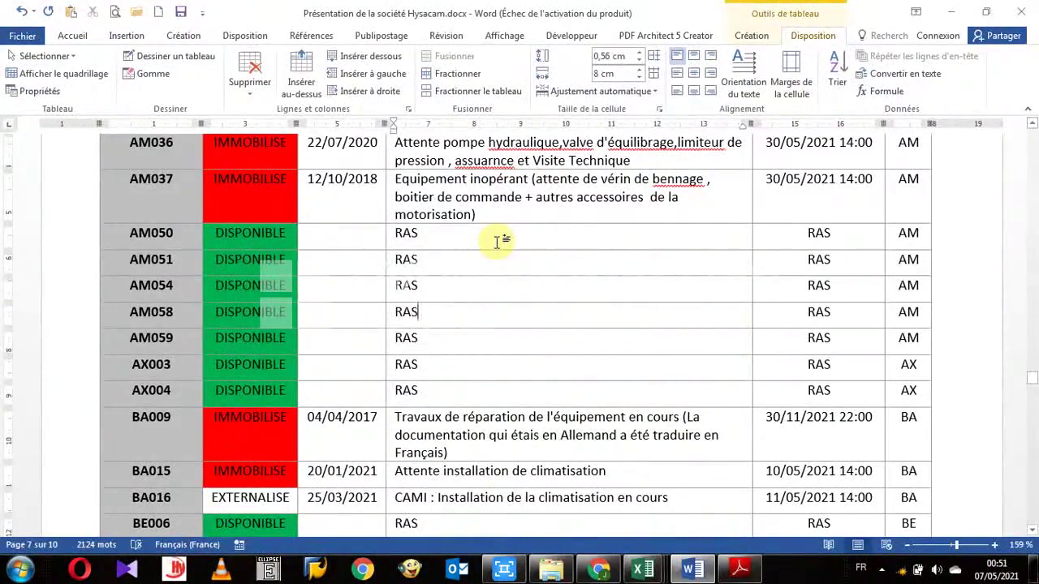
left_click_drag(498, 241, 493, 286)
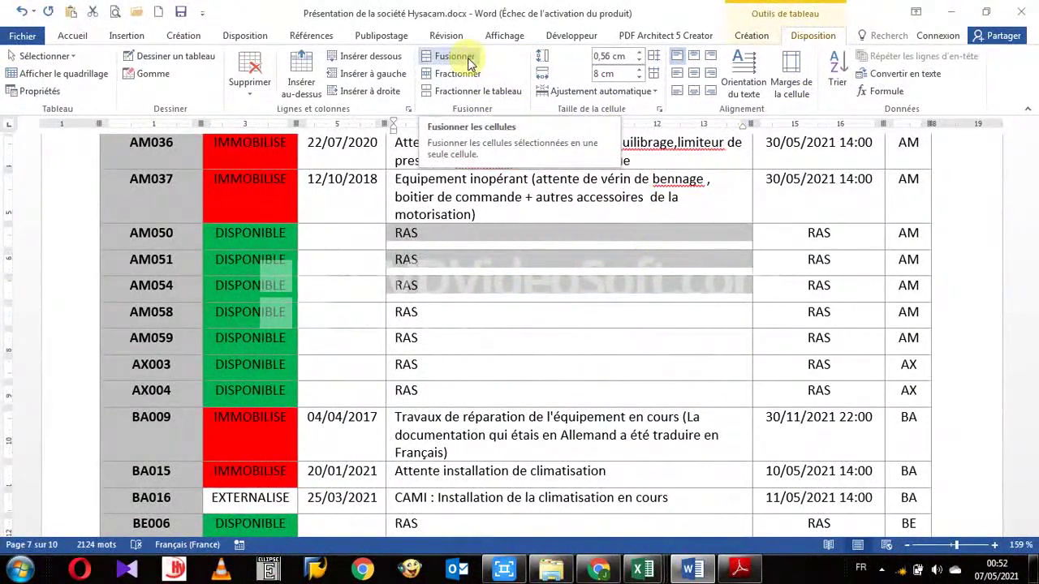
left_click(454, 56)
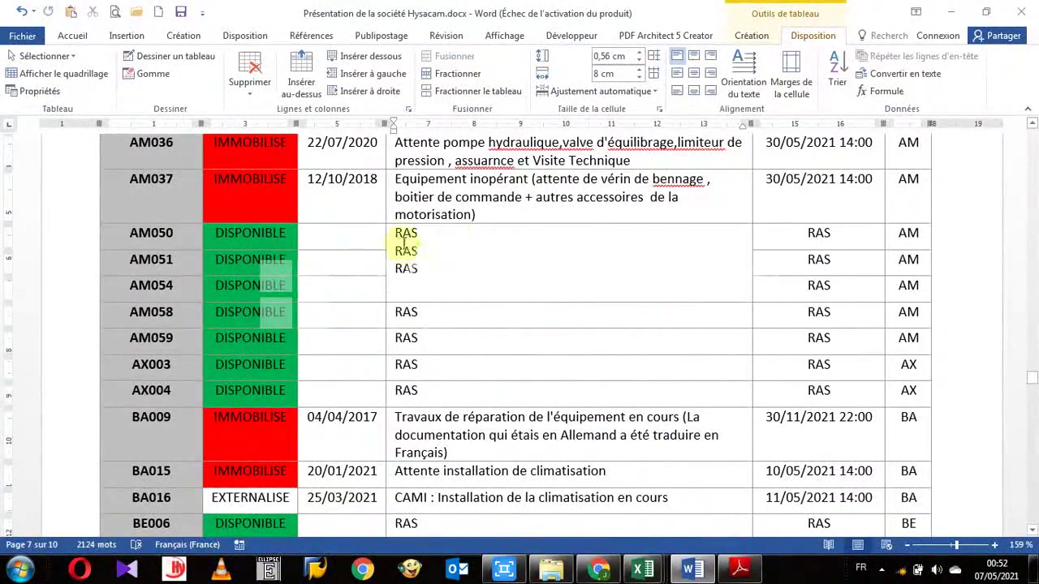
left_click_drag(403, 241, 443, 270)
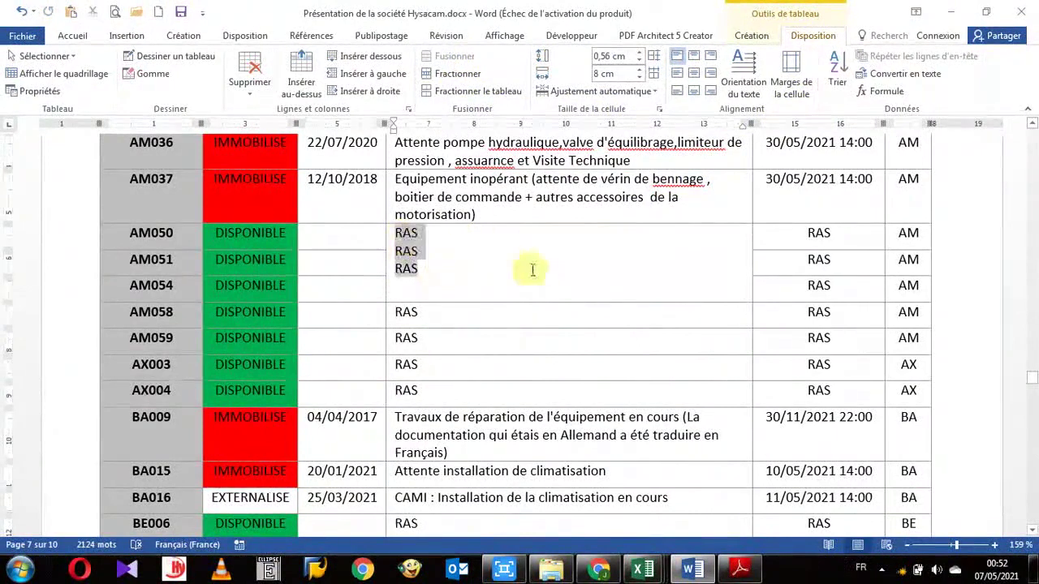
left_click(483, 271)
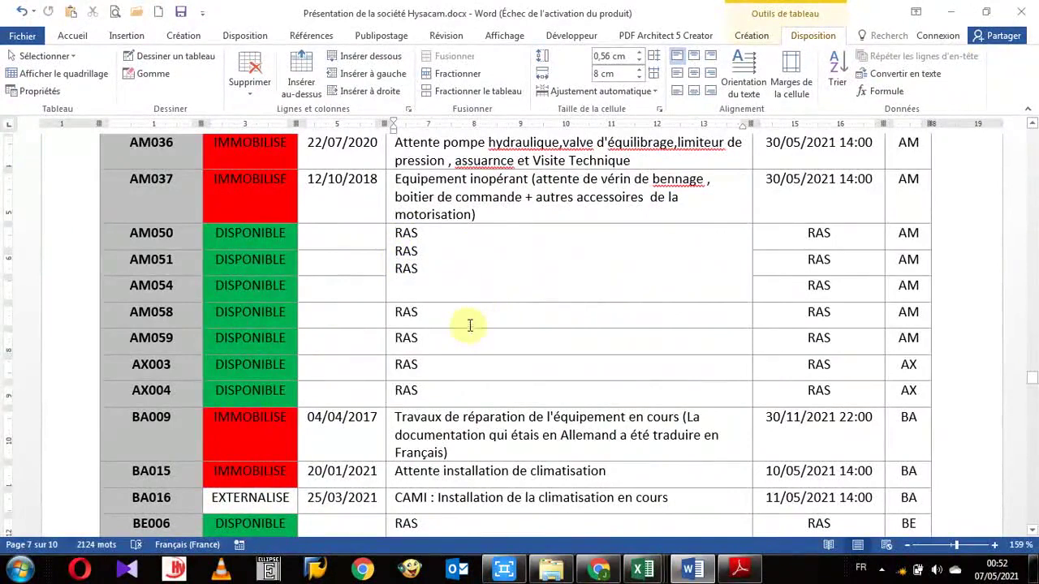
Step: Merge the AM058, AM059, AX003 and AX004 Observations cells using the right-click Fusionner command
left_click_drag(471, 329, 471, 390)
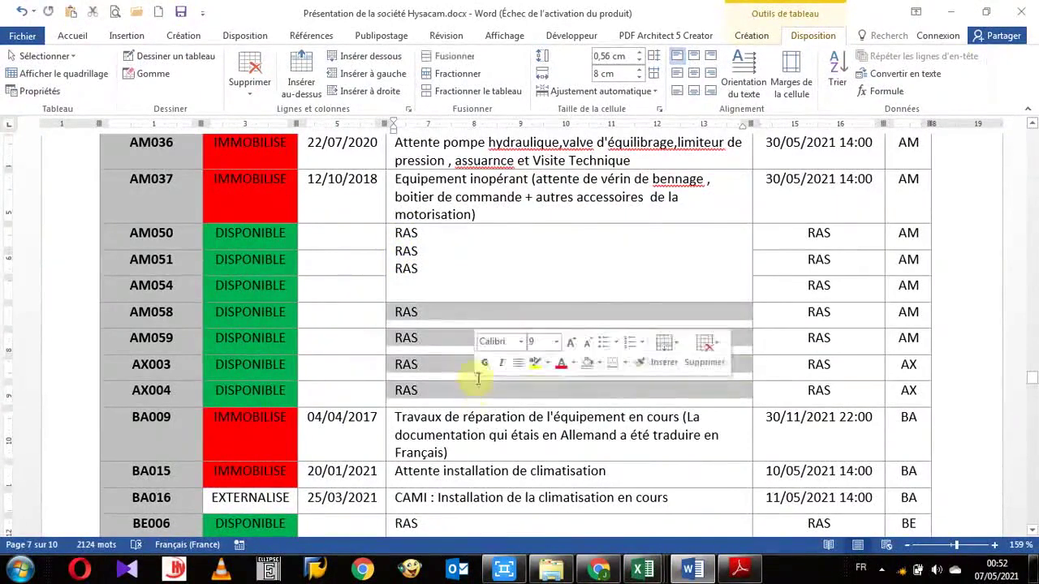
right_click(444, 347)
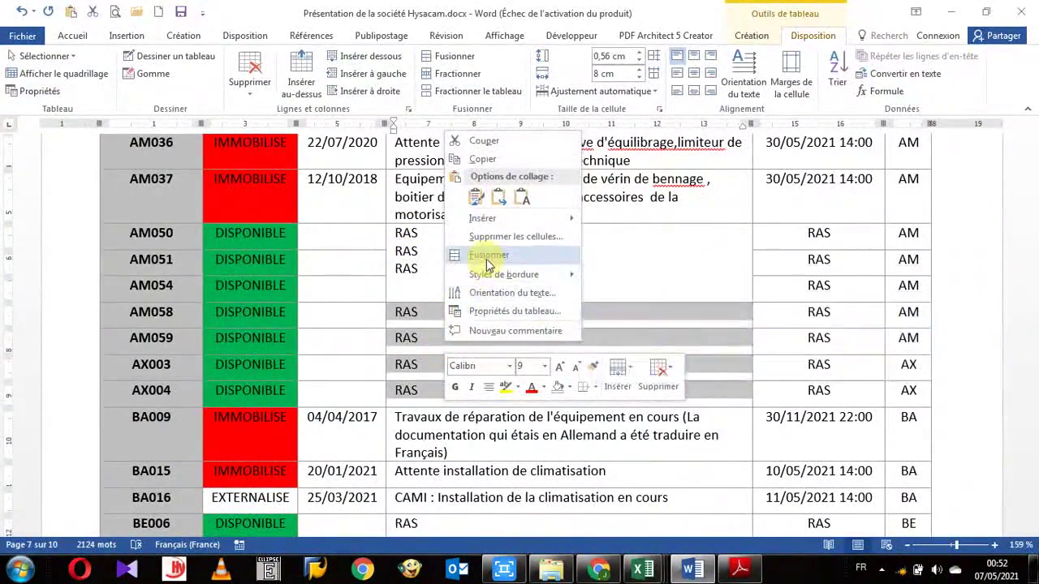
left_click(490, 255)
left_click(487, 367)
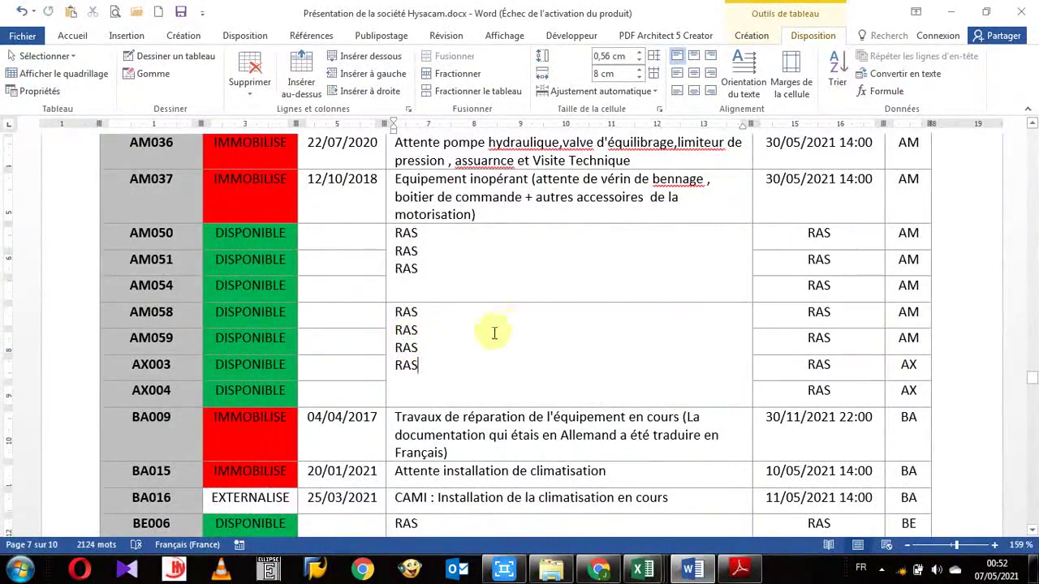
left_click(495, 272)
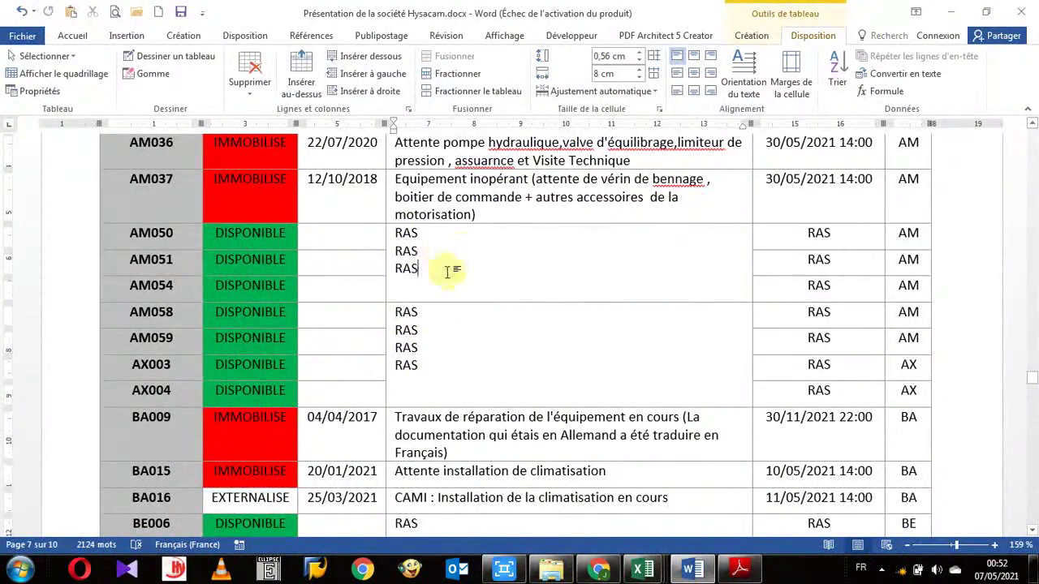
scroll(453, 298, "up", 3)
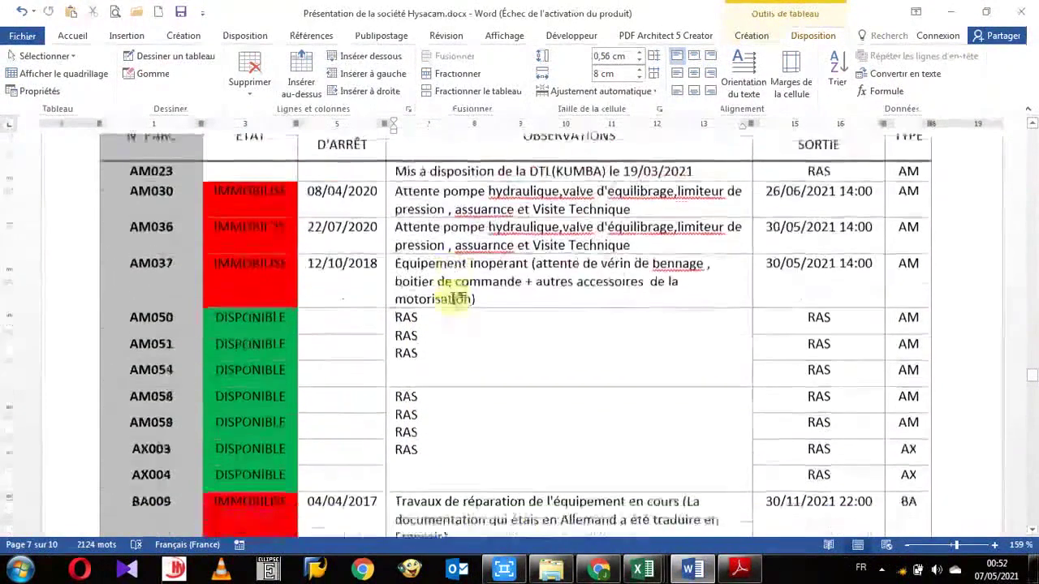
scroll(451, 297, "down", 3)
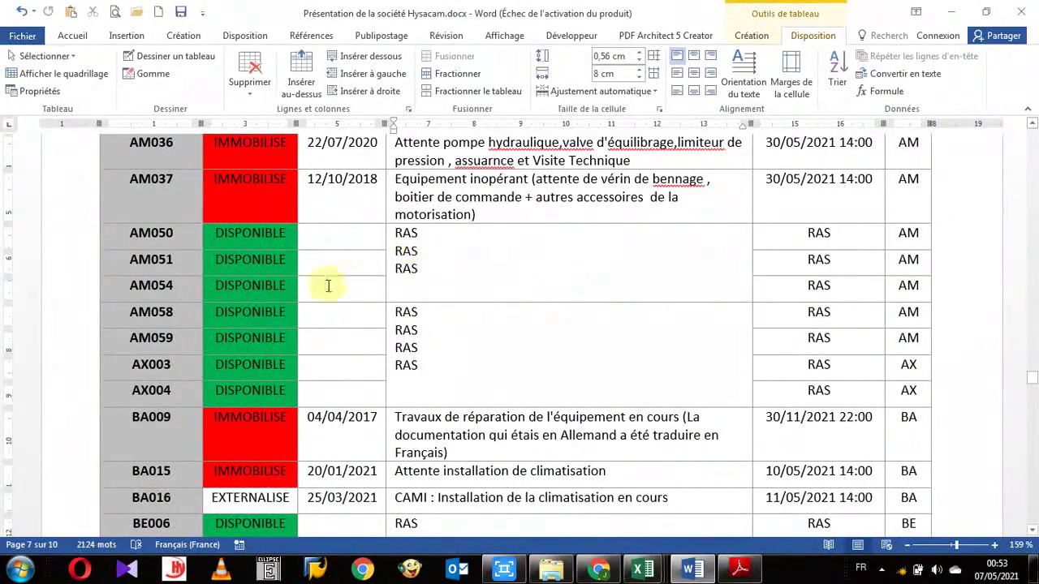
Step: Delete the three RAS lines from the merged AM050–AM054 Observations cell
left_click(517, 257)
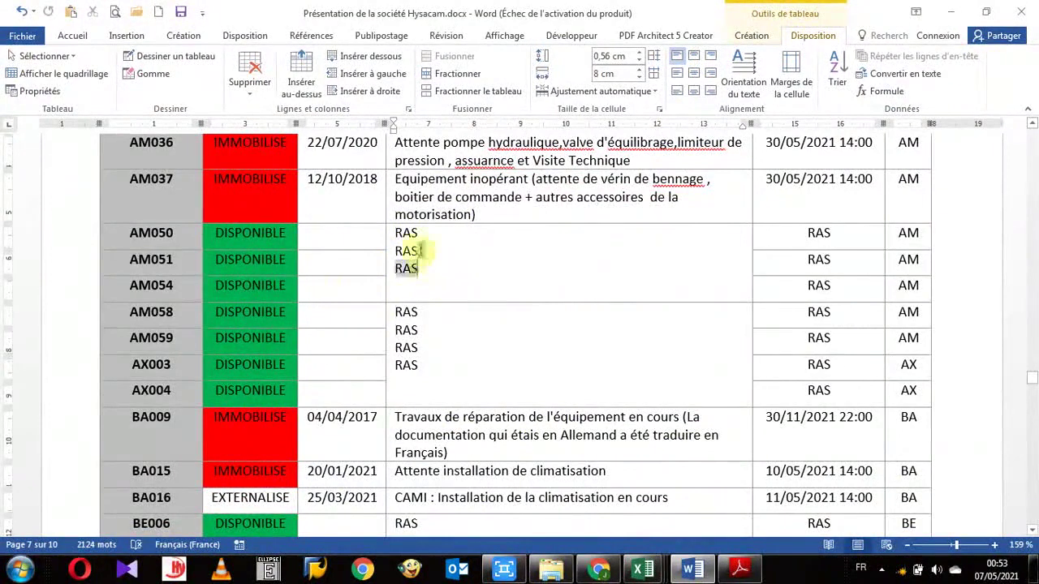
left_click_drag(421, 268, 417, 243)
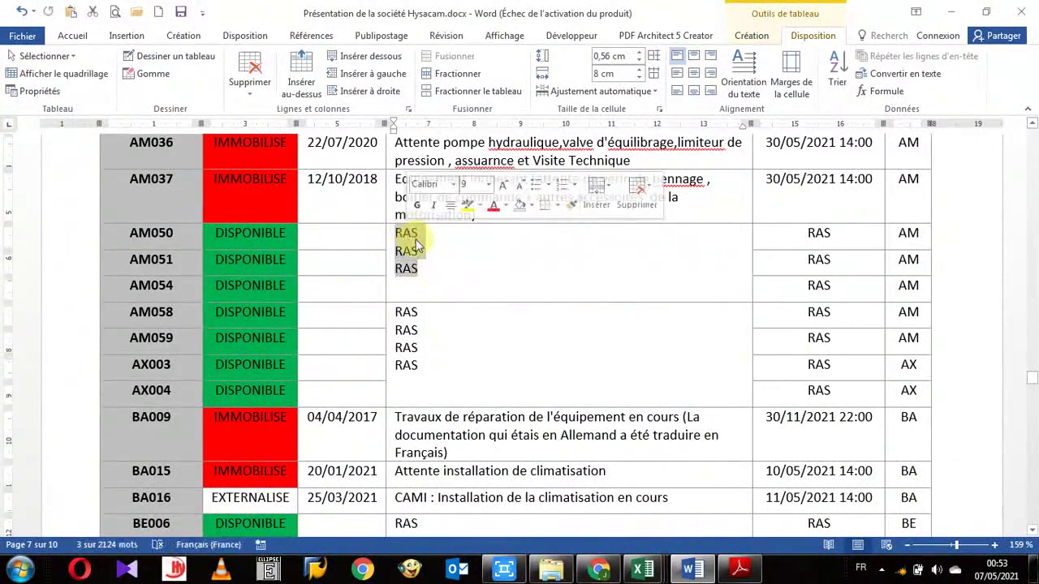
key("Delete")
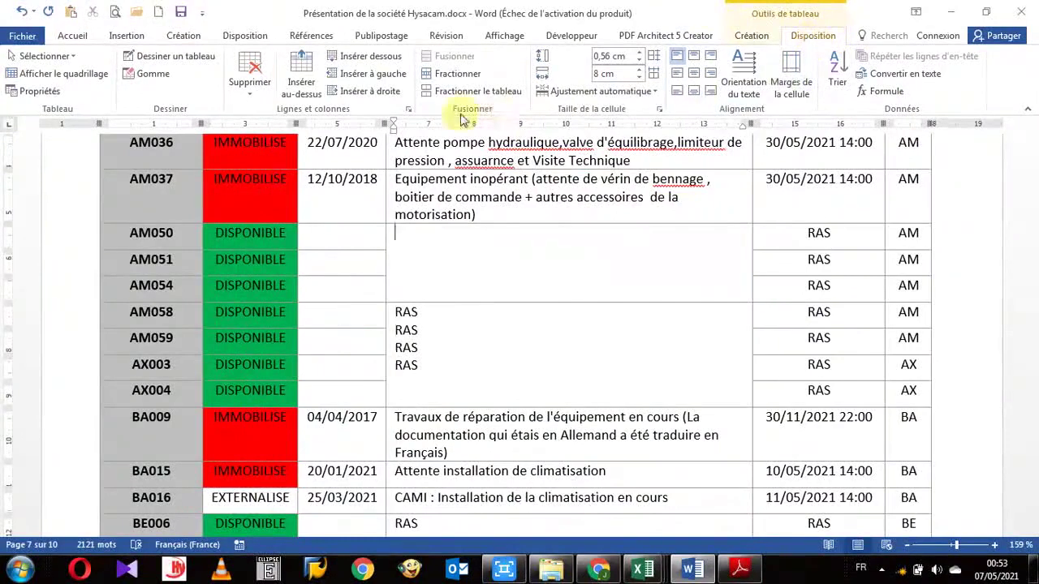
Step: Split the emptied cell with Fractionner into 5 columns and 1 row
left_click(460, 76)
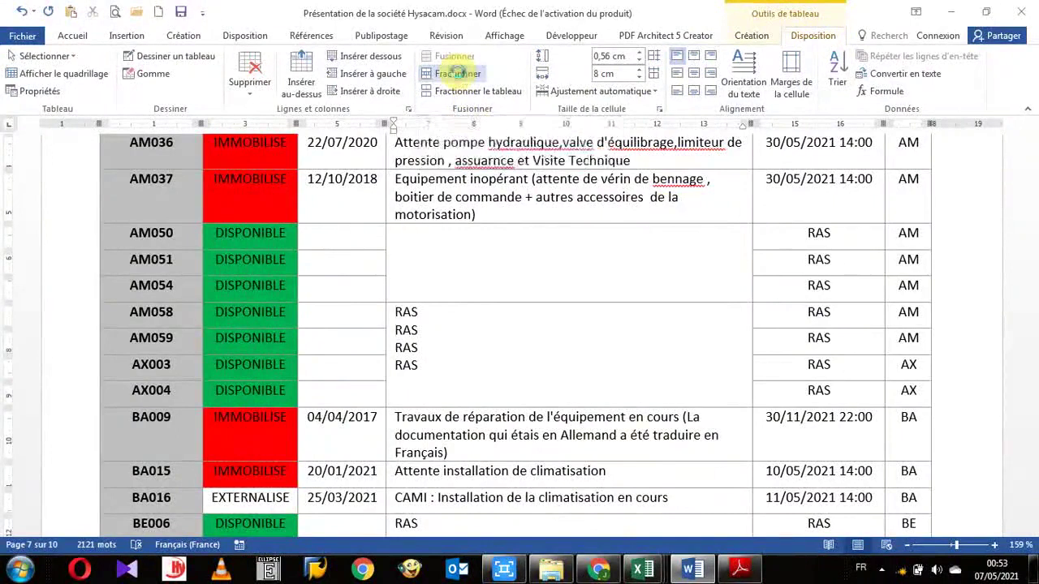
left_click_drag(347, 232, 719, 128)
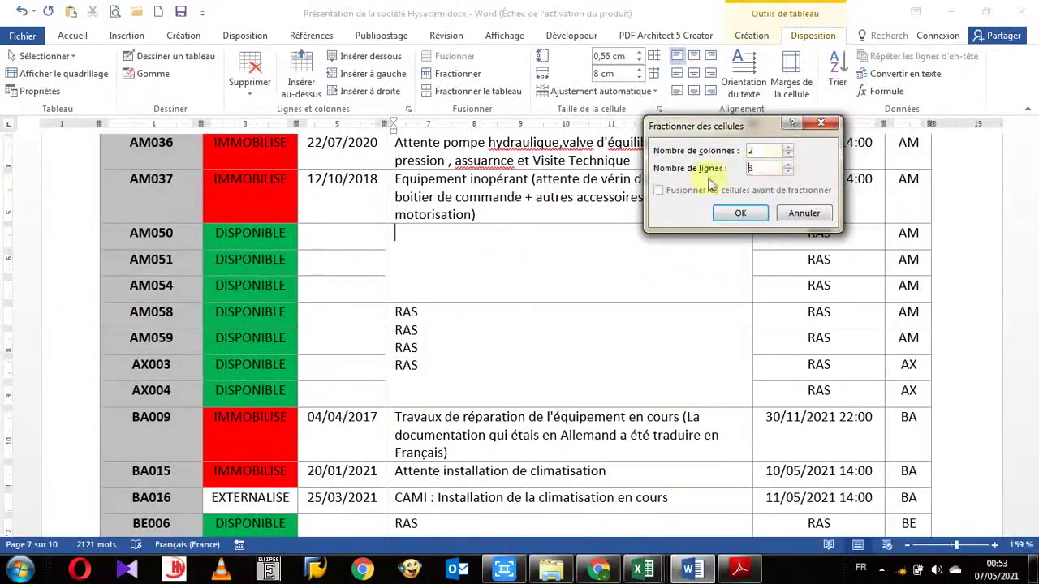
left_click(788, 149)
type("1")
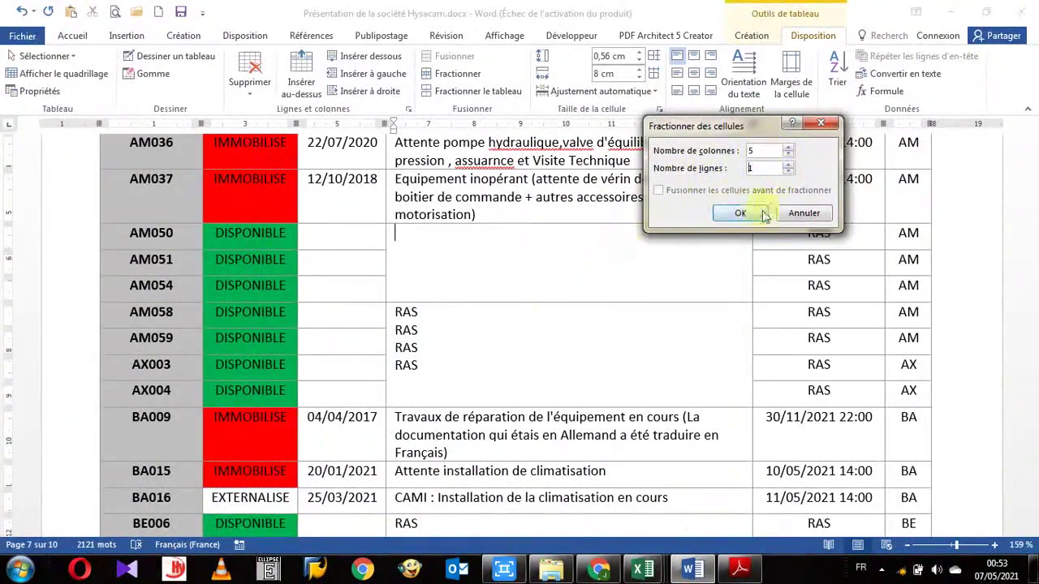
left_click(736, 213)
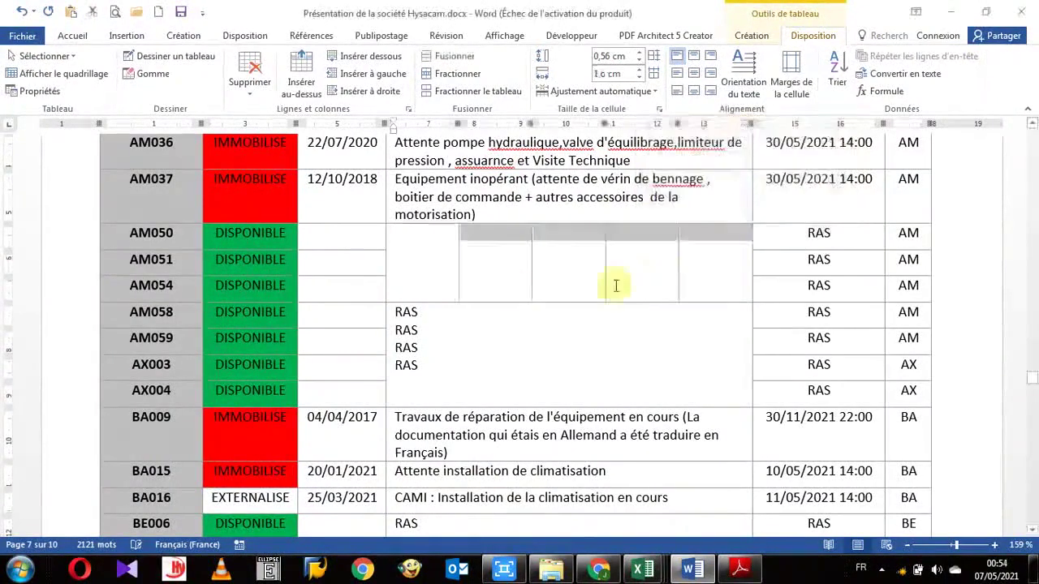
Step: Split the empty AM050 date cell into 3 columns with Fractionner
left_click(448, 270)
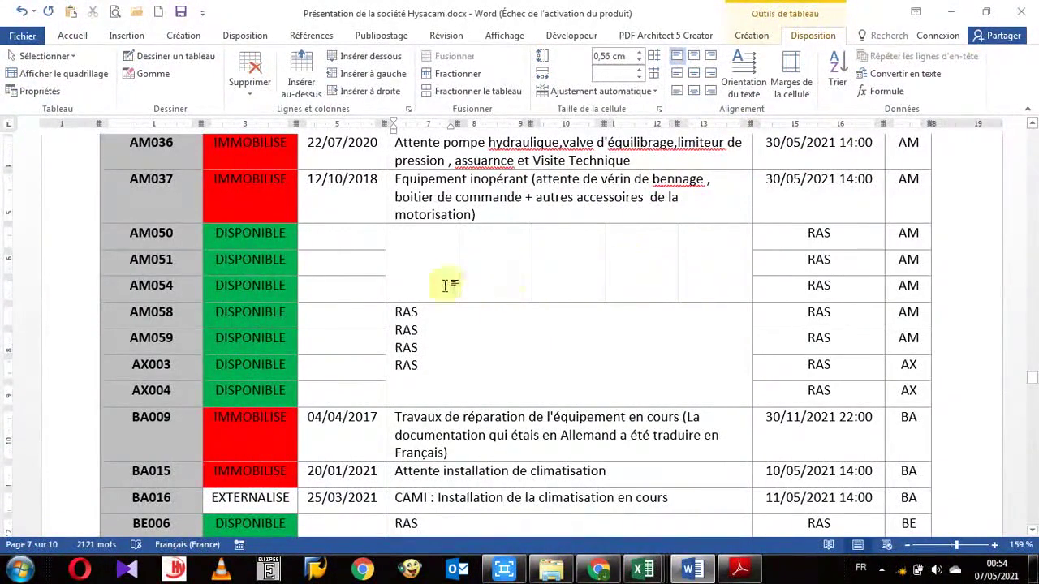
left_click(333, 236)
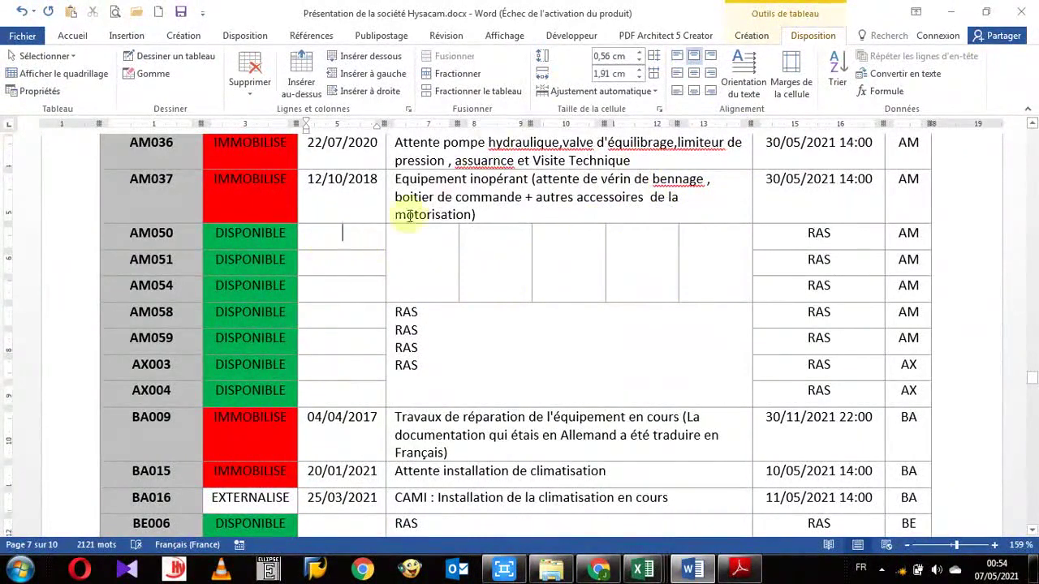
left_click(457, 73)
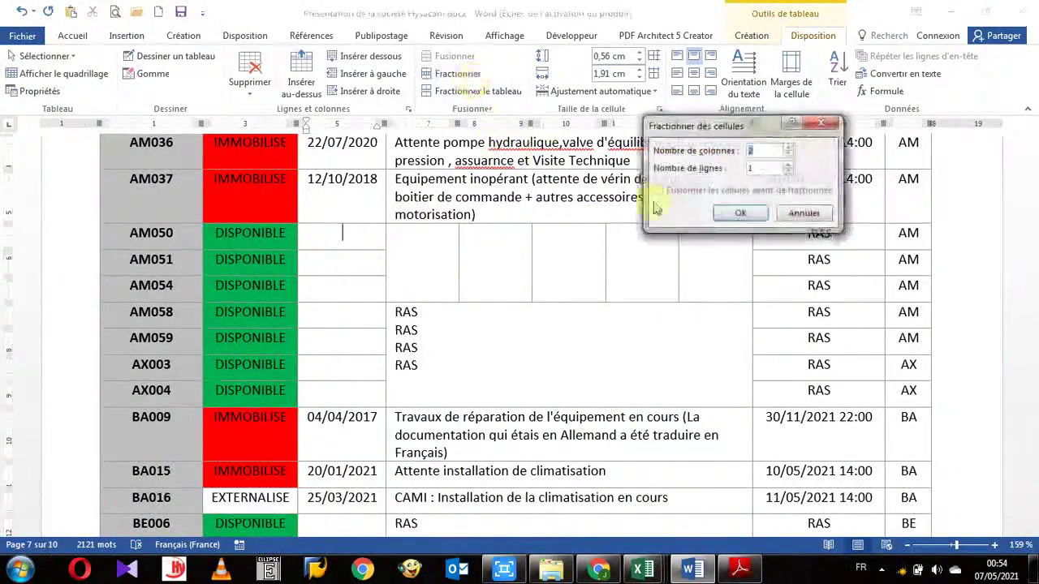
left_click(789, 148)
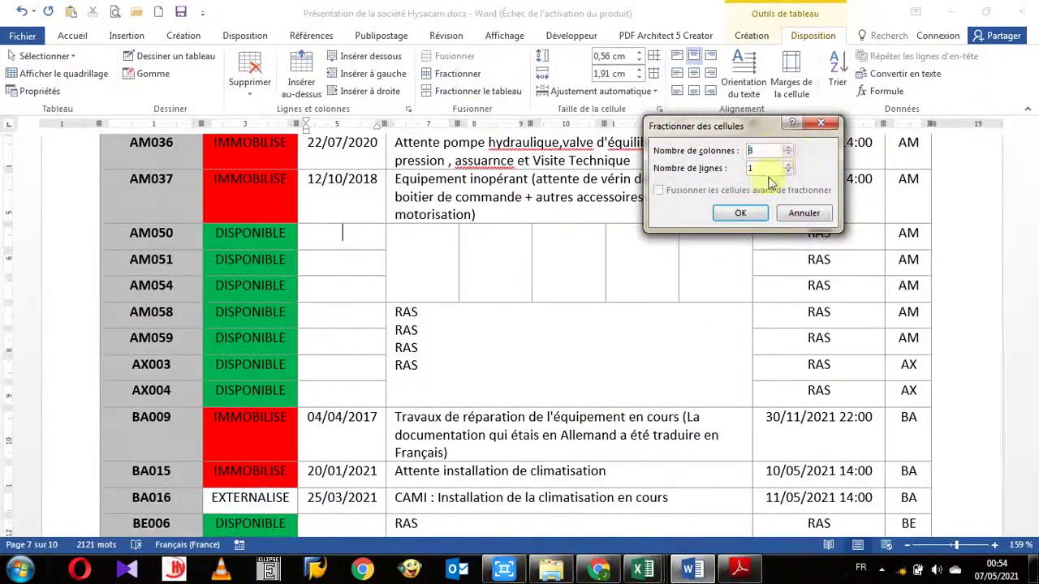
left_click(741, 212)
left_click(342, 259)
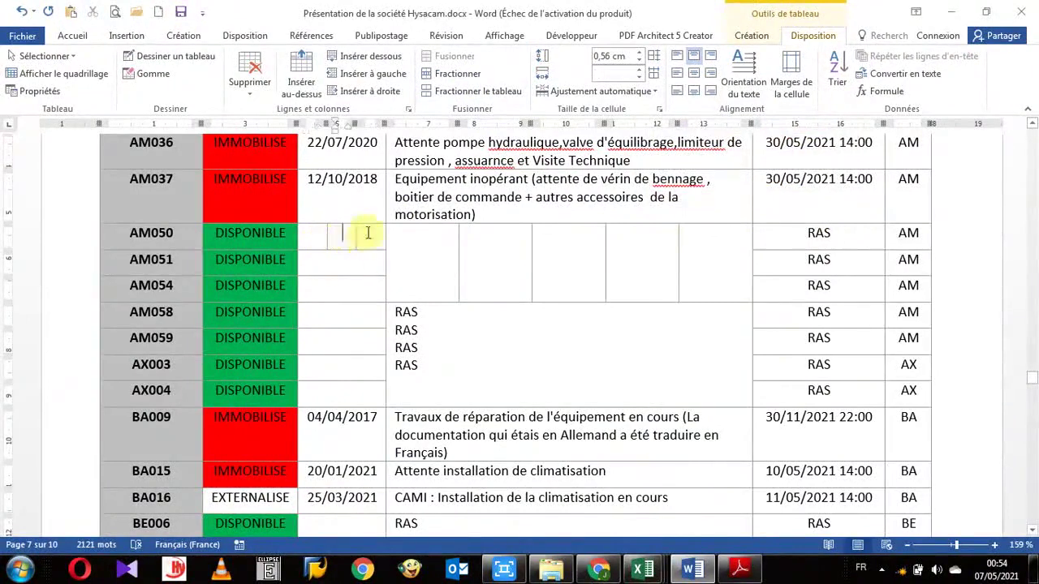
Step: Enter "p" and "u" in the first two AM050 Observations sub-cells
left_click(369, 236)
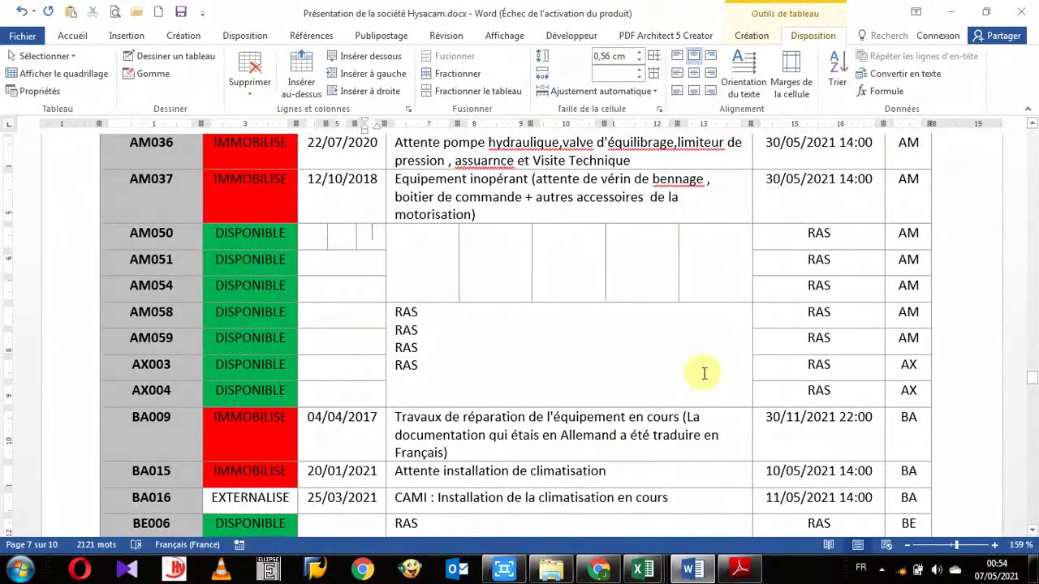
left_click(423, 271)
type("p")
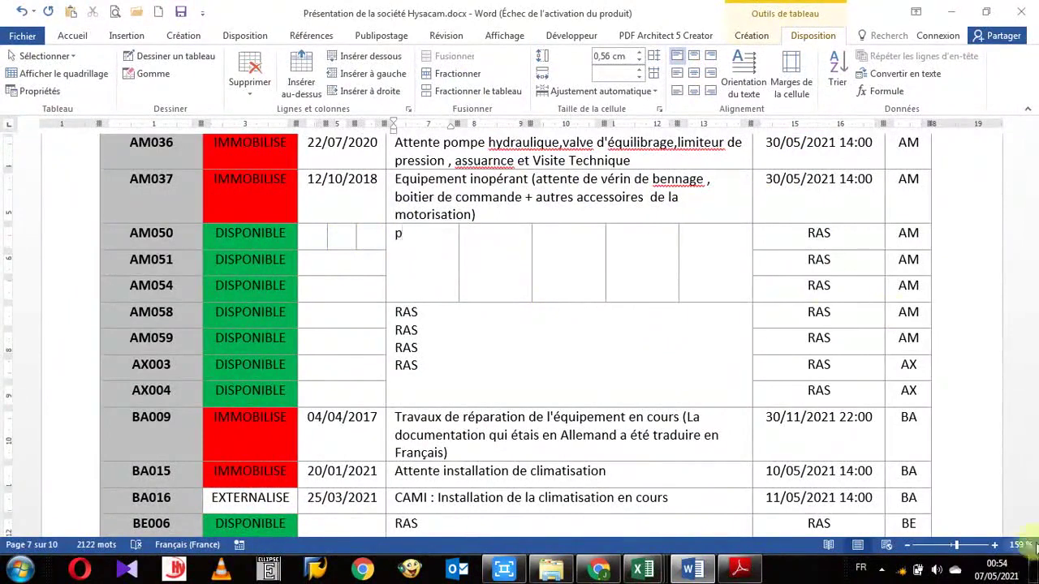
left_click(510, 265)
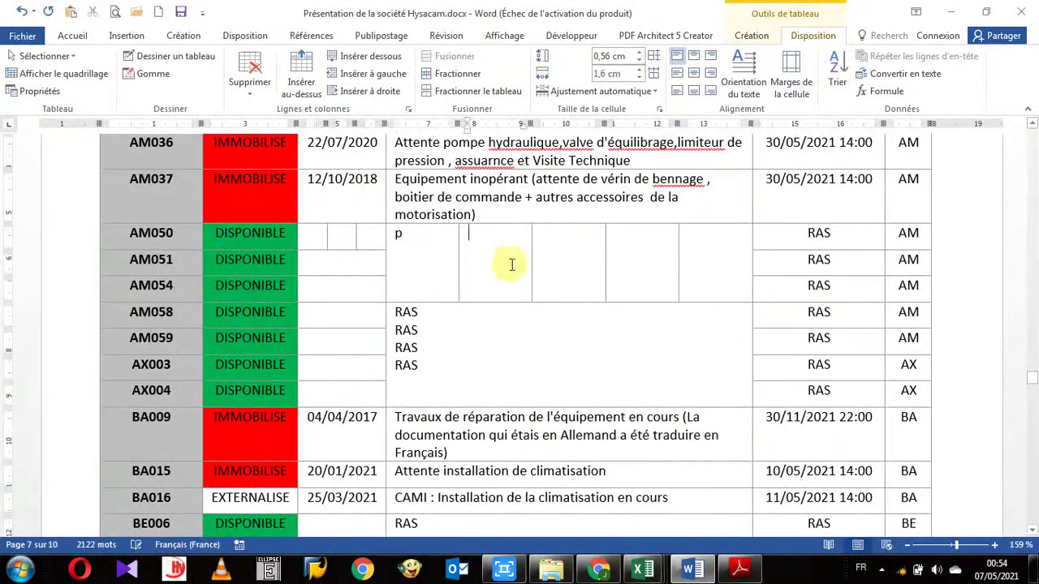
type("u")
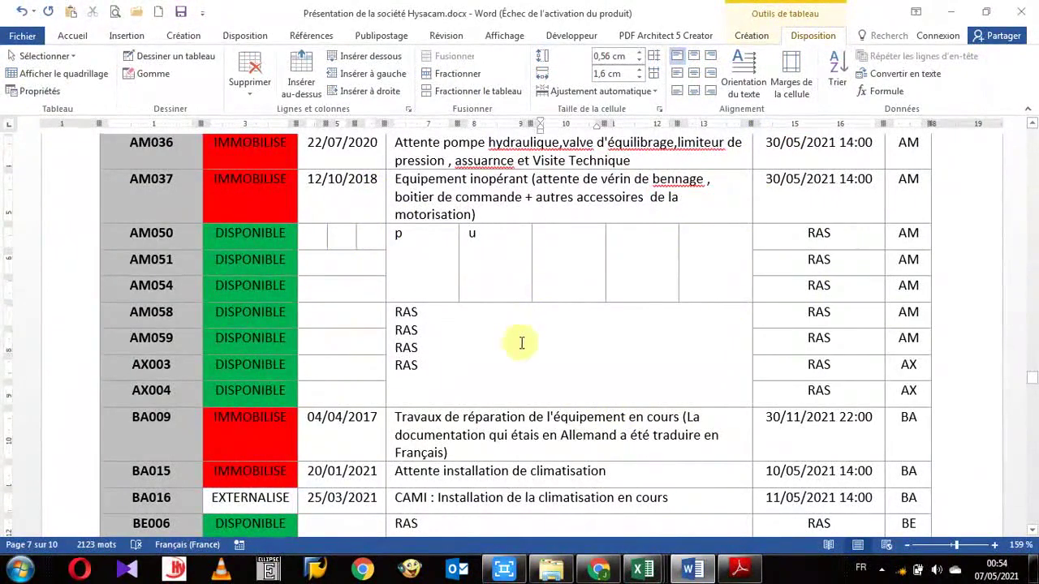
Step: Merge the three AM050 date sub-cells back together, then merge the AM050 Observations sub-cells
left_click_drag(319, 235, 367, 235)
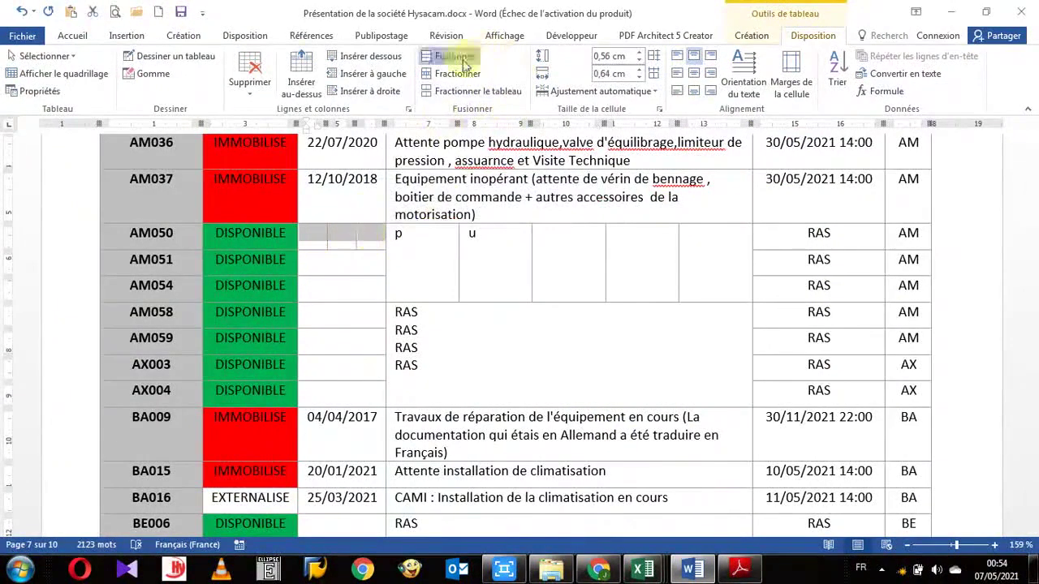
left_click(451, 57)
left_click_drag(427, 271, 747, 271)
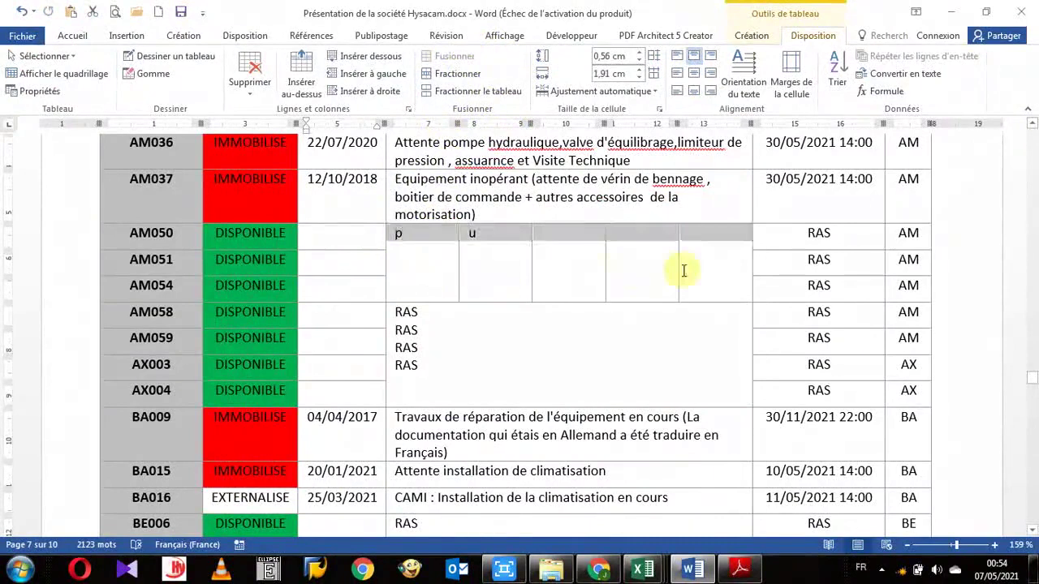
left_click(451, 57)
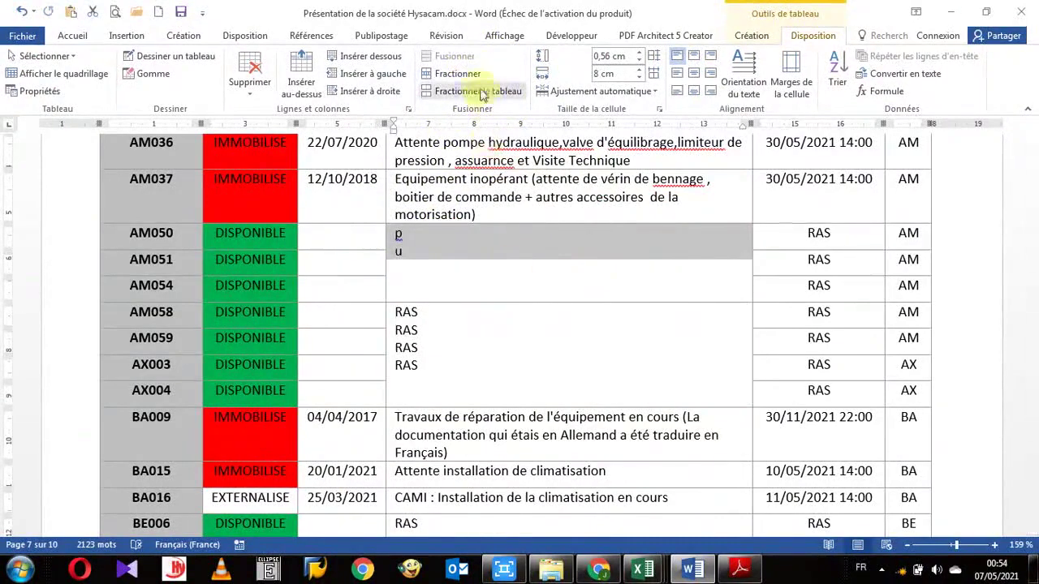
Step: Split the merged Observations cell with Fractionner into 1 column and 3 rows
left_click(457, 73)
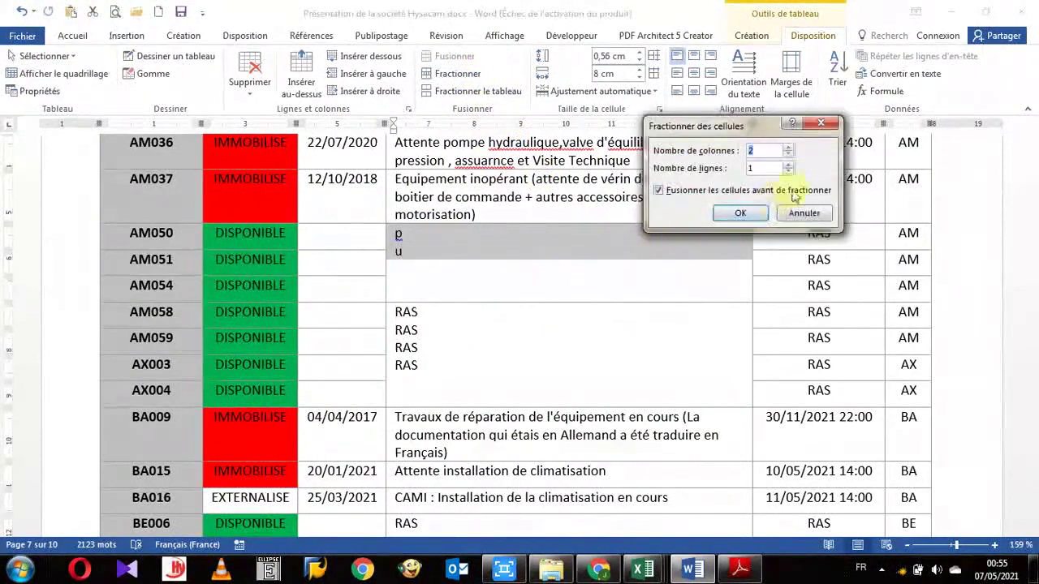
left_click(787, 165)
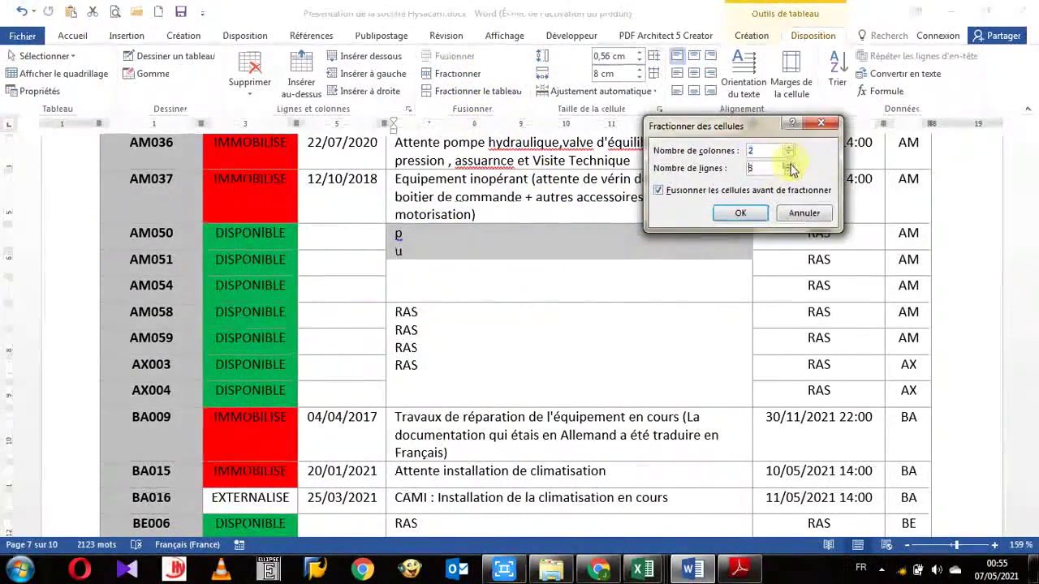
left_click(787, 165)
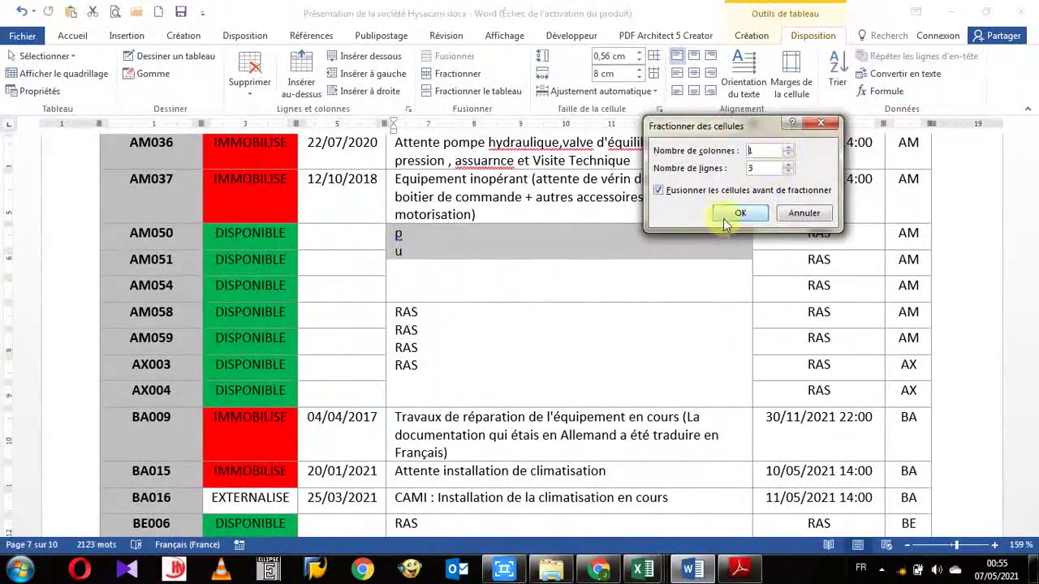
left_click(730, 211)
left_click(466, 264)
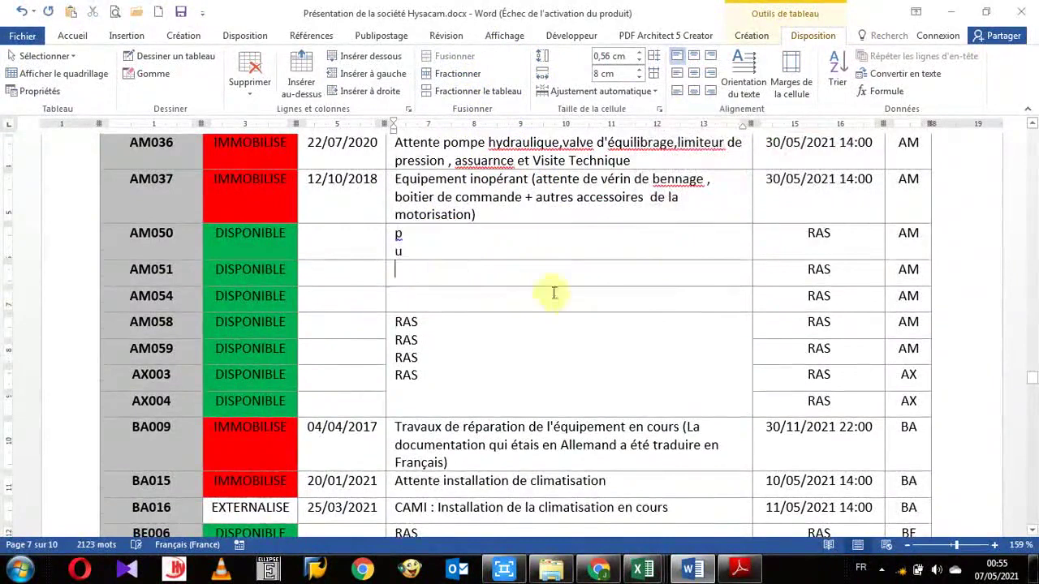
scroll(536, 328, "down", 3)
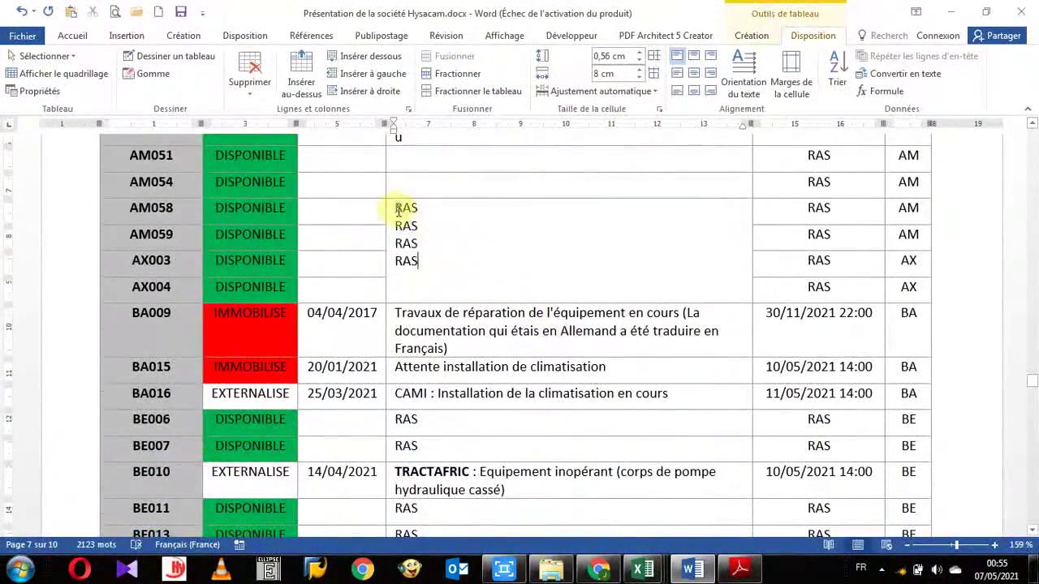
Step: Delete the four RAS lines from the merged AM058–AX004 Observations cell
left_click_drag(396, 208, 428, 264)
key("Delete")
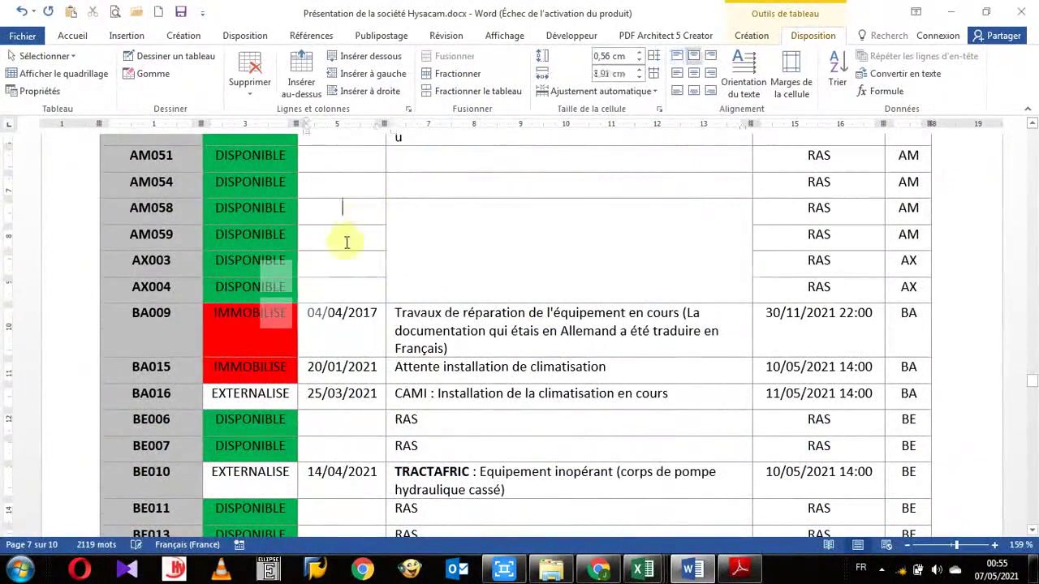
left_click(343, 287)
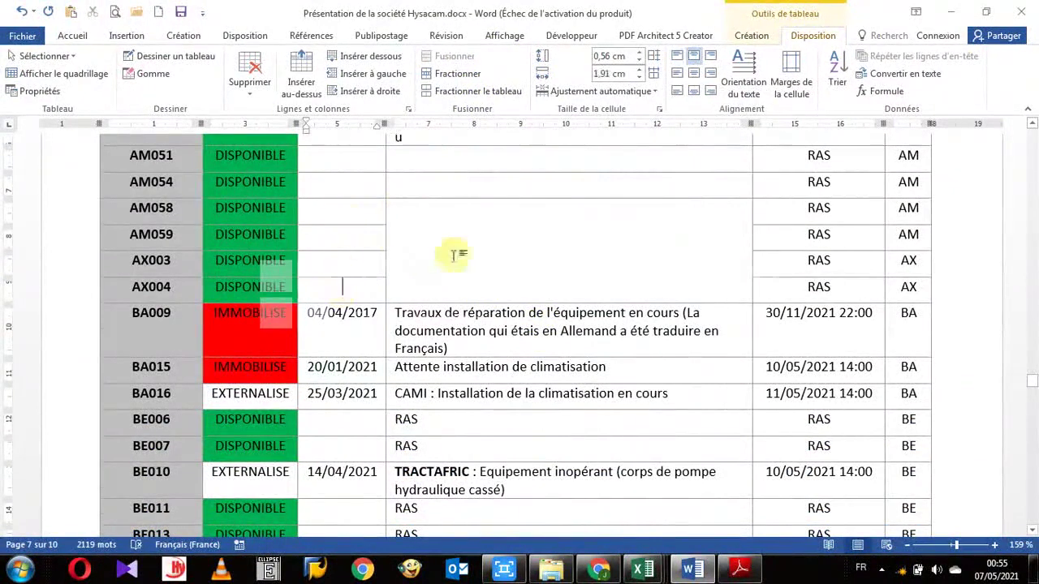
Step: Split the emptied Observations cell with Fractionner into 1 column and 4 rows
left_click(520, 231)
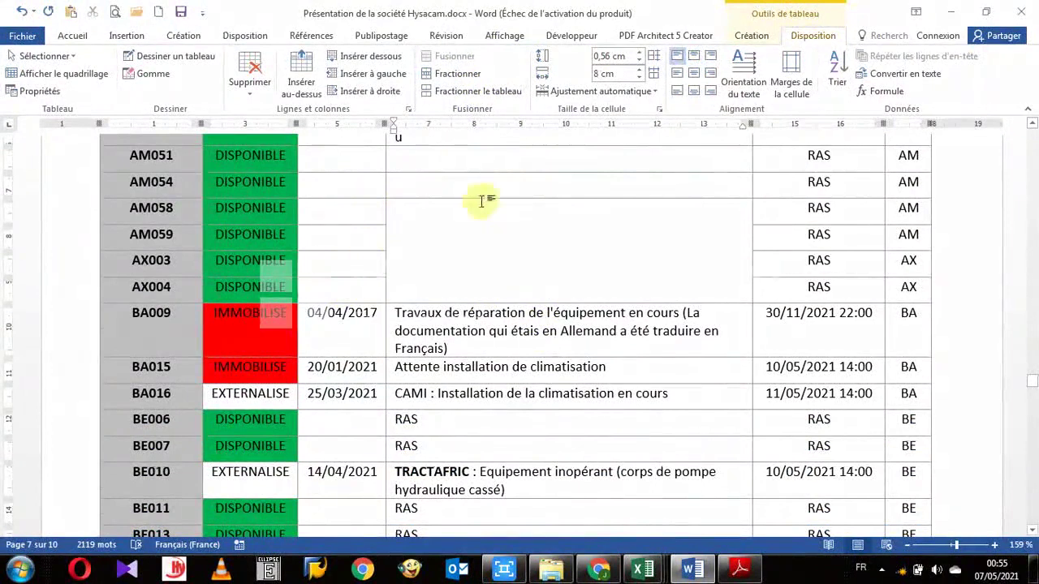
left_click(457, 73)
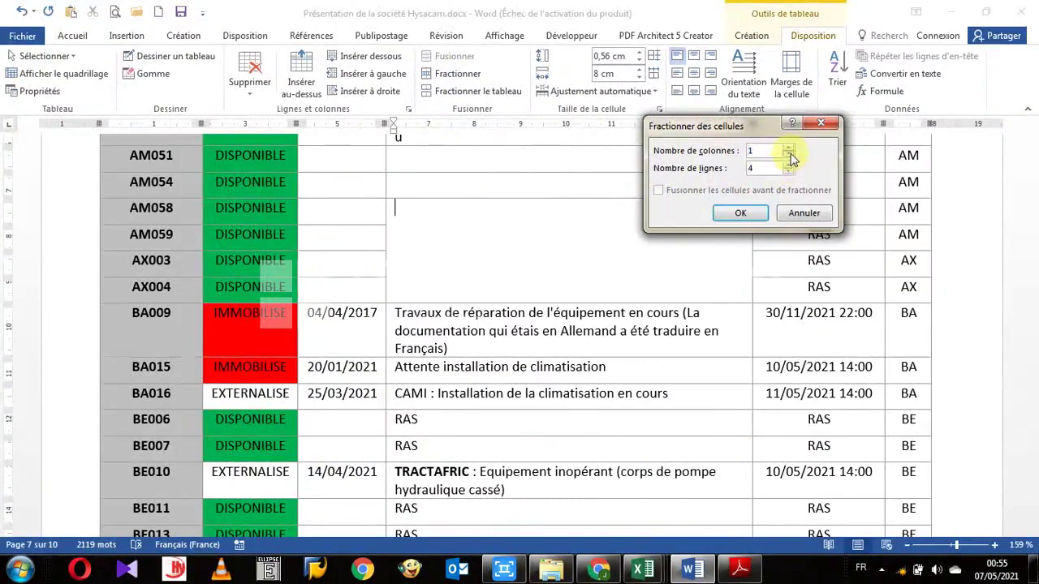
left_click(738, 213)
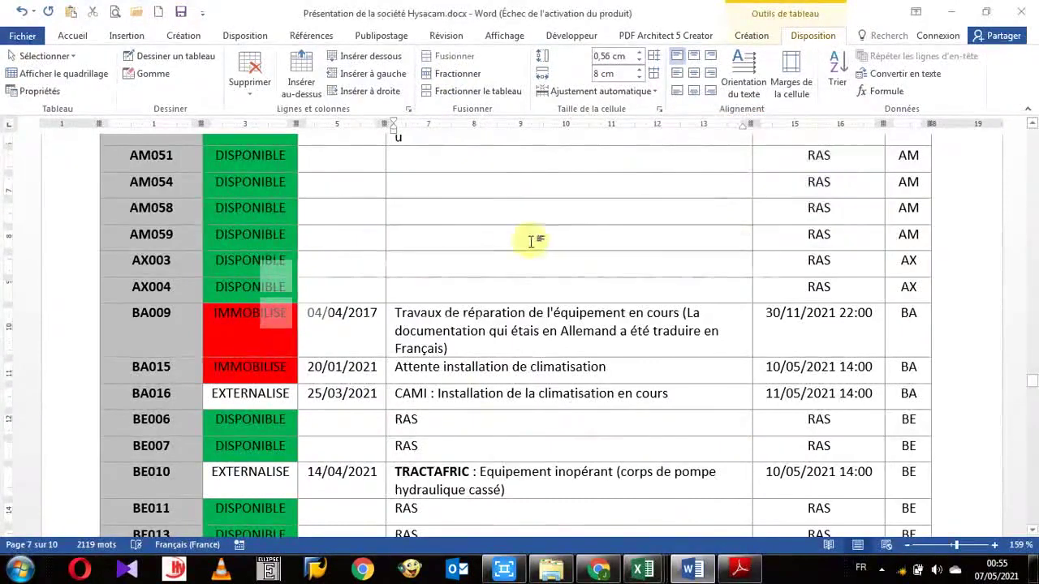
scroll(532, 241, "up", 3)
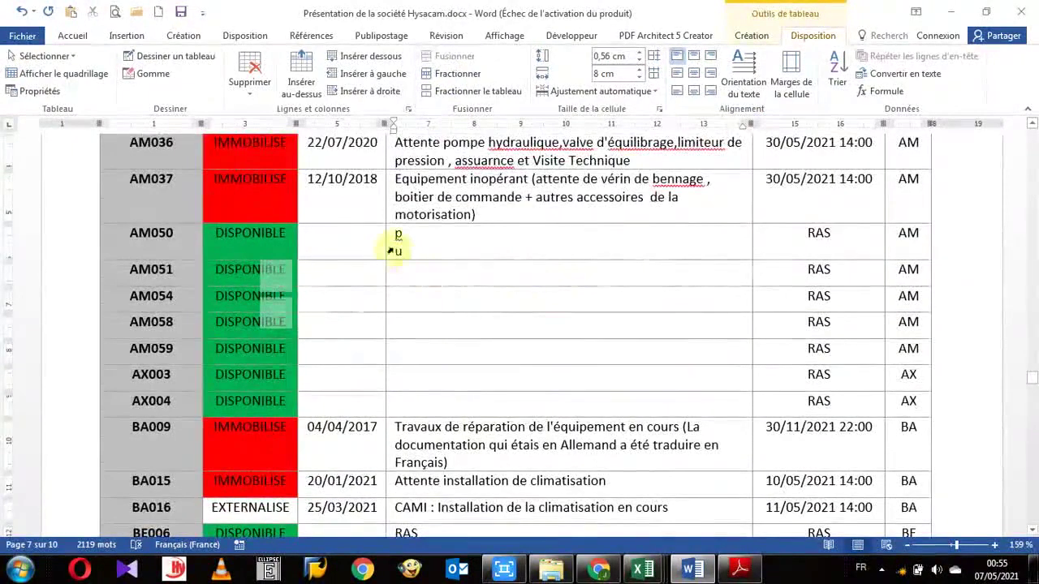
left_click(241, 254)
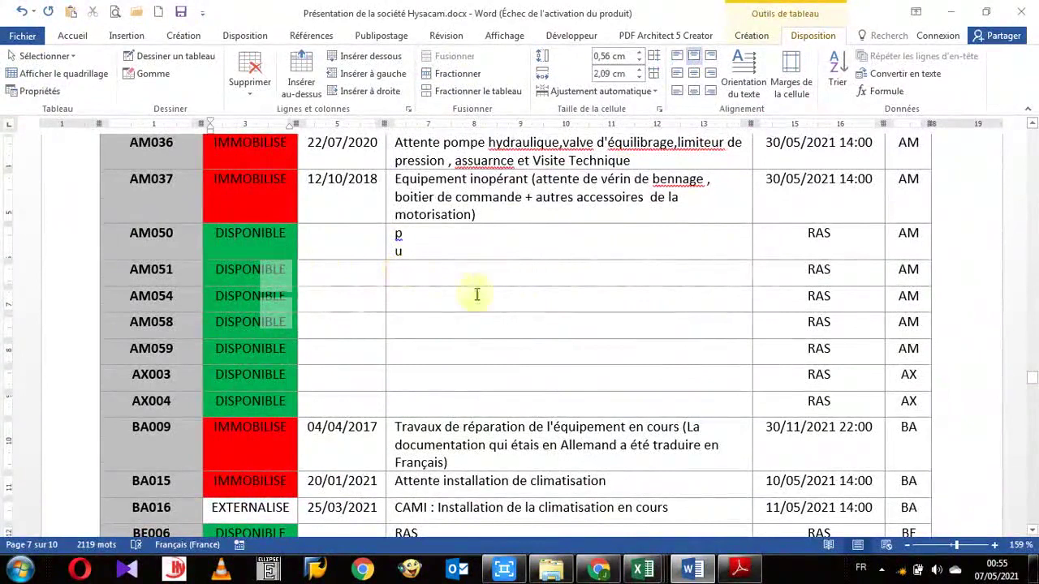